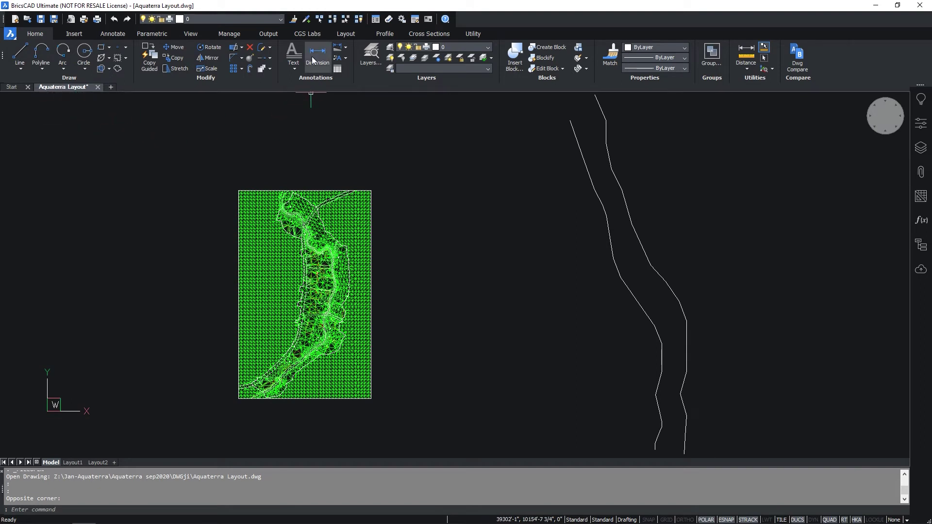
# Launch the Aquaterra add-on from the CGS Labs ribbon tab
pyautogui.click(310, 35)
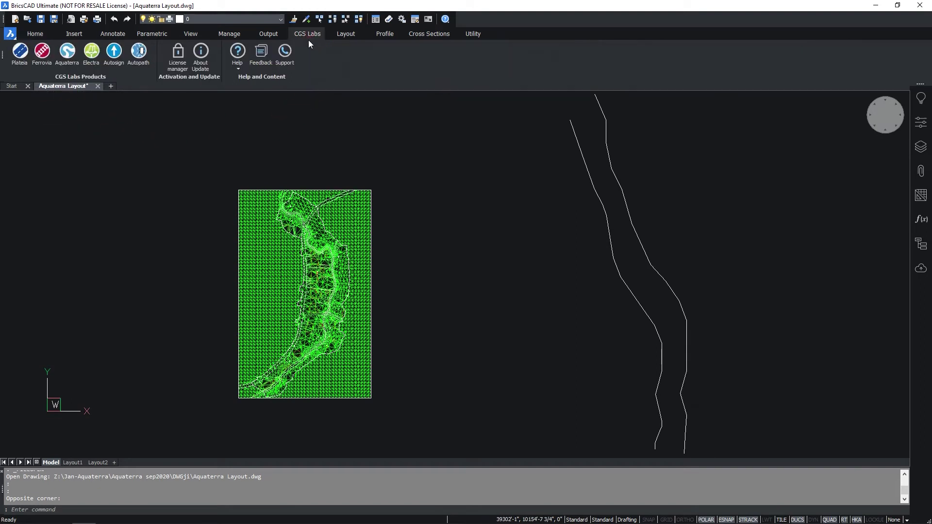
pyautogui.click(66, 64)
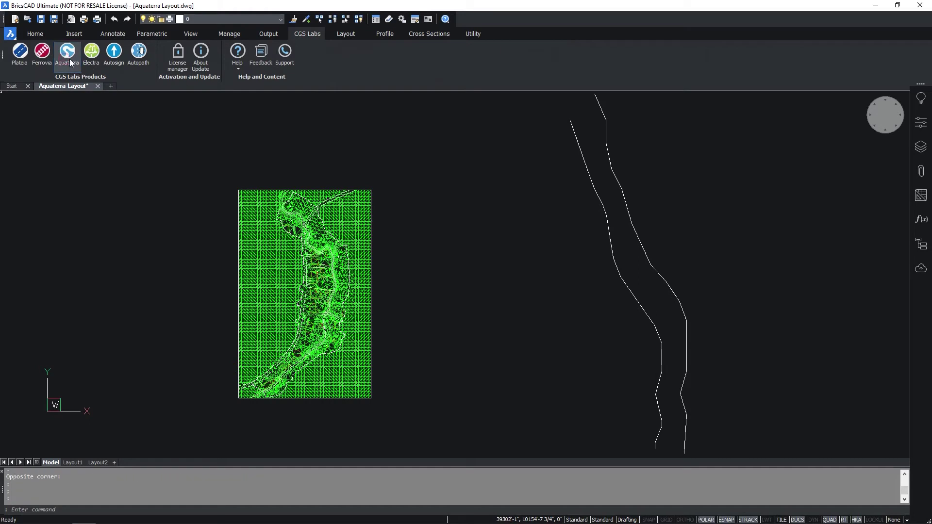
# Create a new alignment named AXIS_TP with Drape to DTM kept on
pyautogui.click(353, 34)
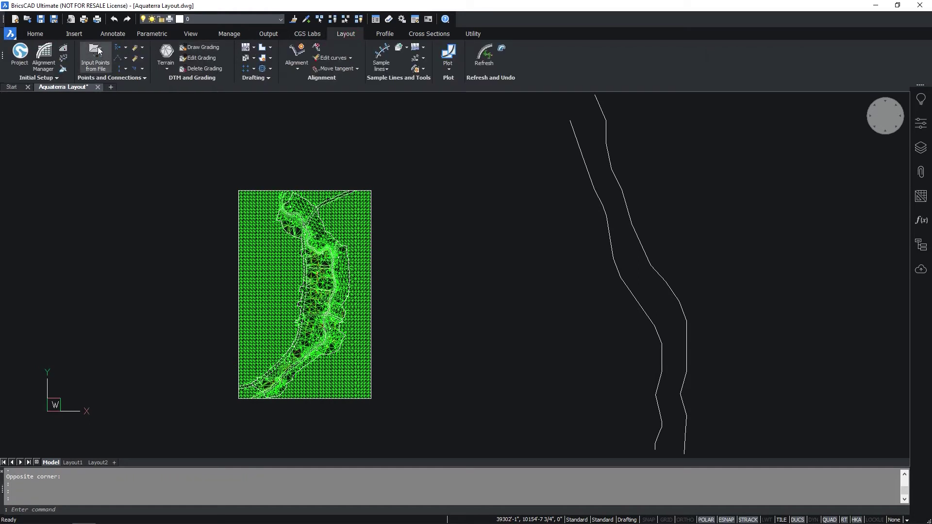
pyautogui.click(45, 56)
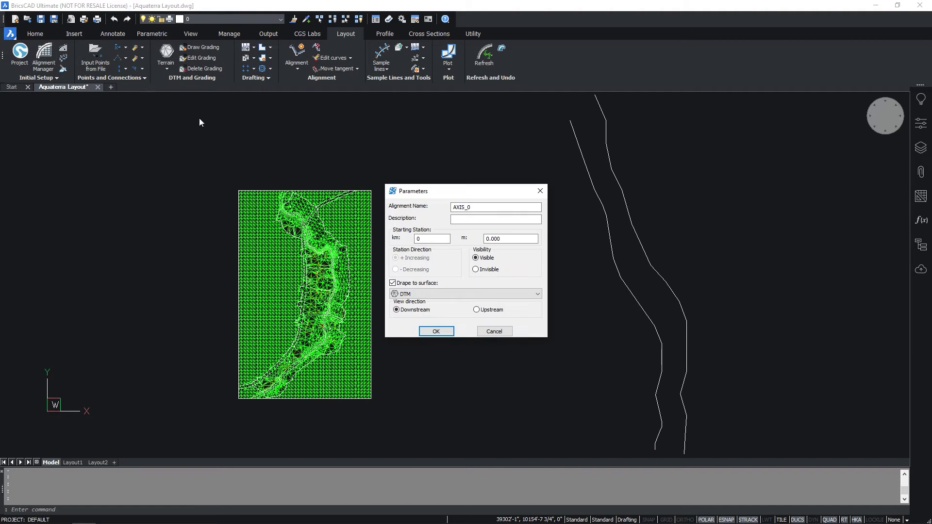
pyautogui.click(482, 207)
pyautogui.write('TP')
pyautogui.click(436, 331)
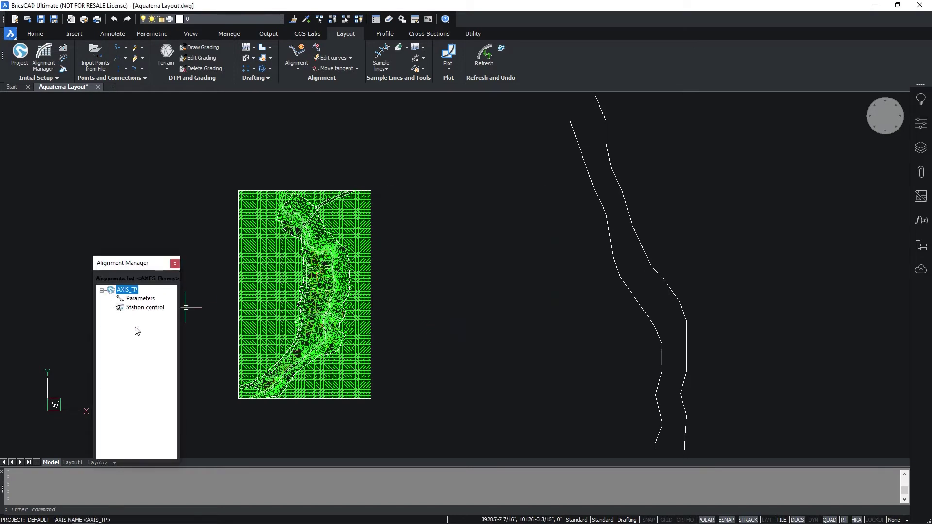
pyautogui.scroll(-2, 427, 267)
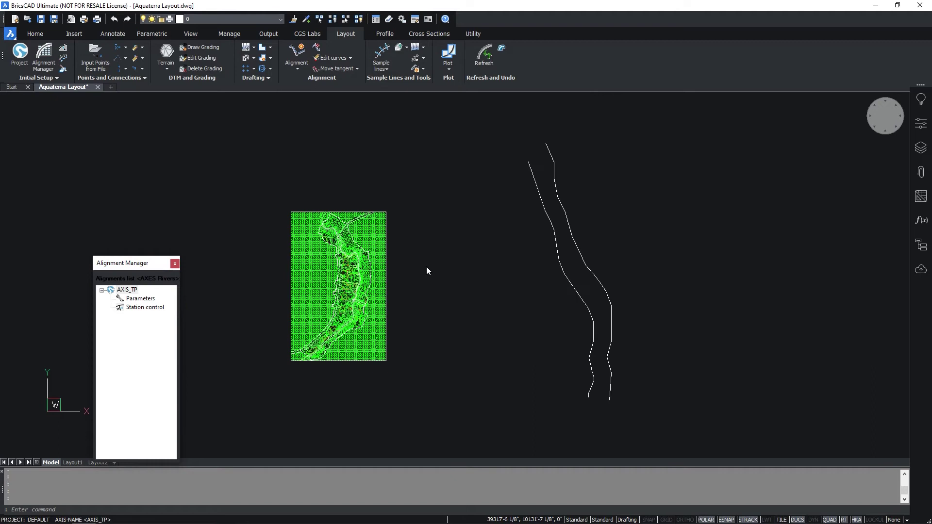
pyautogui.scroll(-4, 297, 270)
pyautogui.scroll(3, 276, 271)
pyautogui.scroll(1, 261, 272)
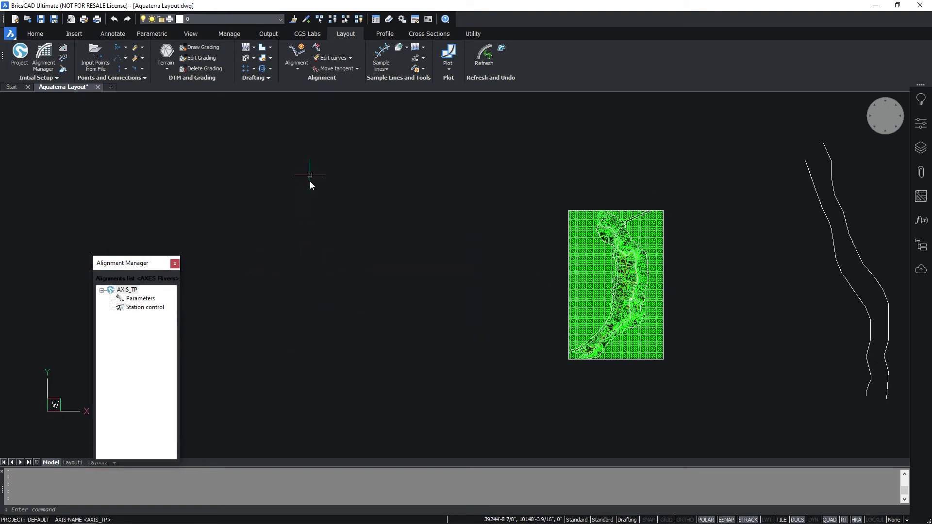
# Draw an automatic tangent polygon for AXIS_TP through four points running north to south
pyautogui.click(297, 66)
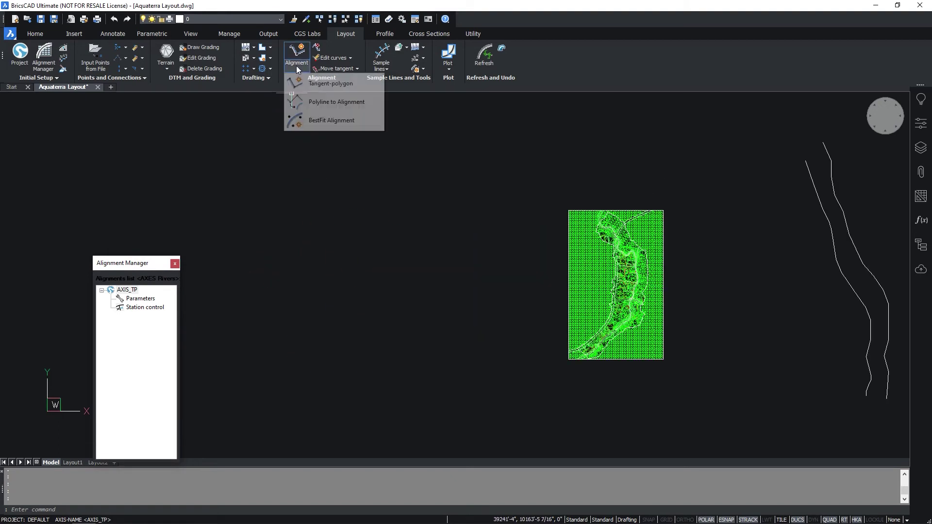
pyautogui.click(362, 85)
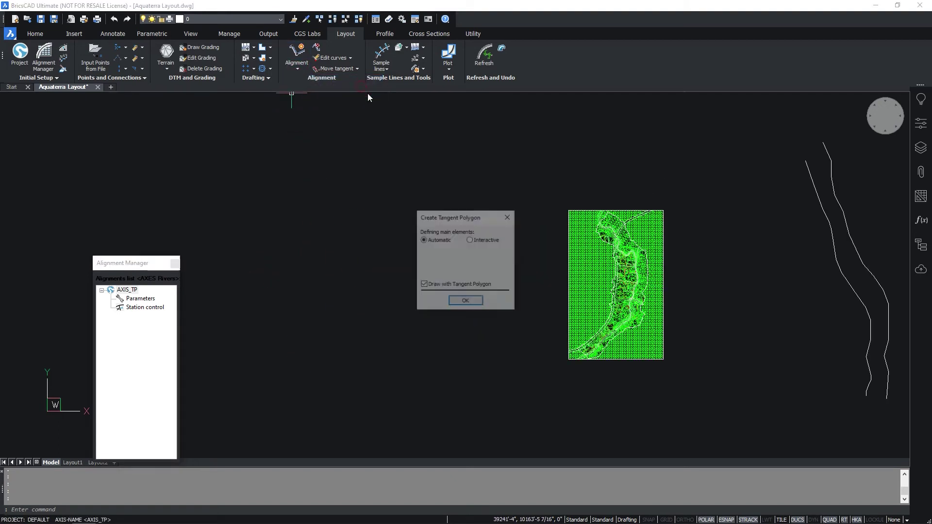
pyautogui.click(465, 302)
pyautogui.click(427, 211)
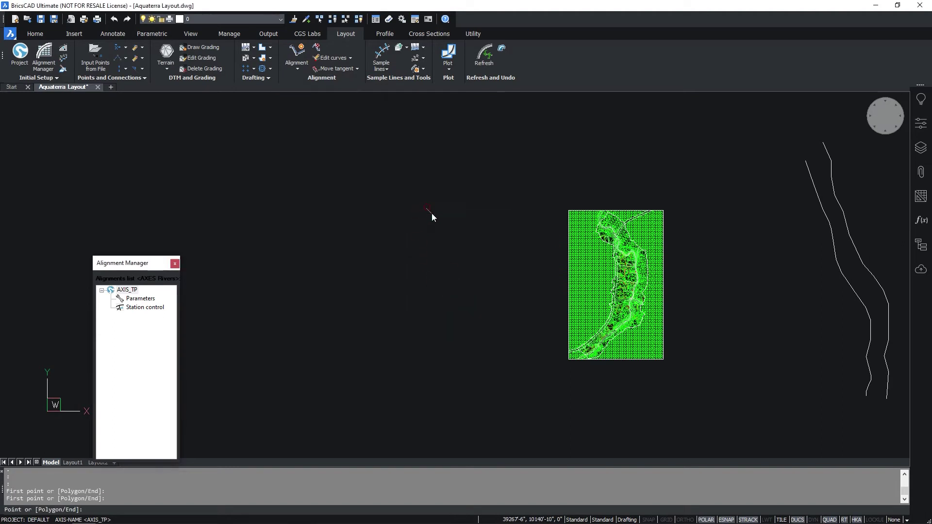
pyautogui.click(445, 250)
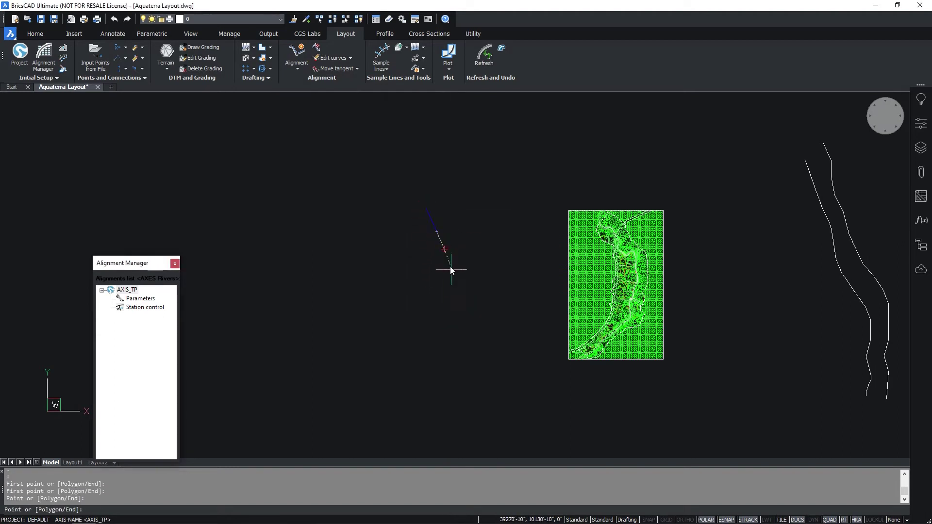
pyautogui.click(438, 326)
pyautogui.click(446, 367)
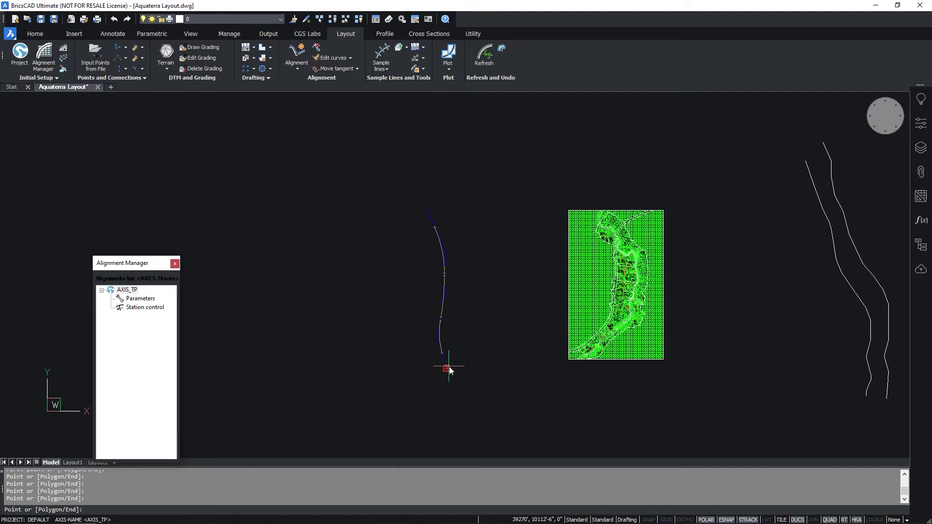
pyautogui.press('Return')
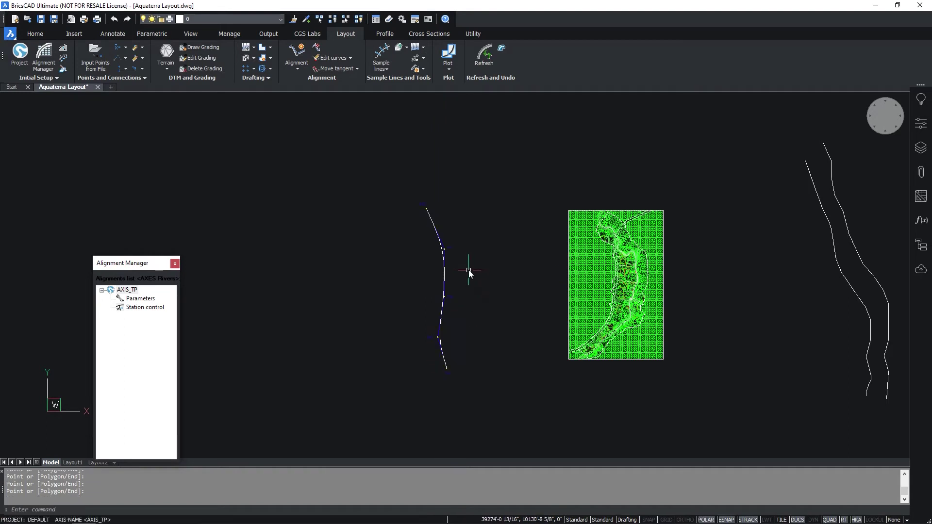
pyautogui.scroll(2, 474, 298)
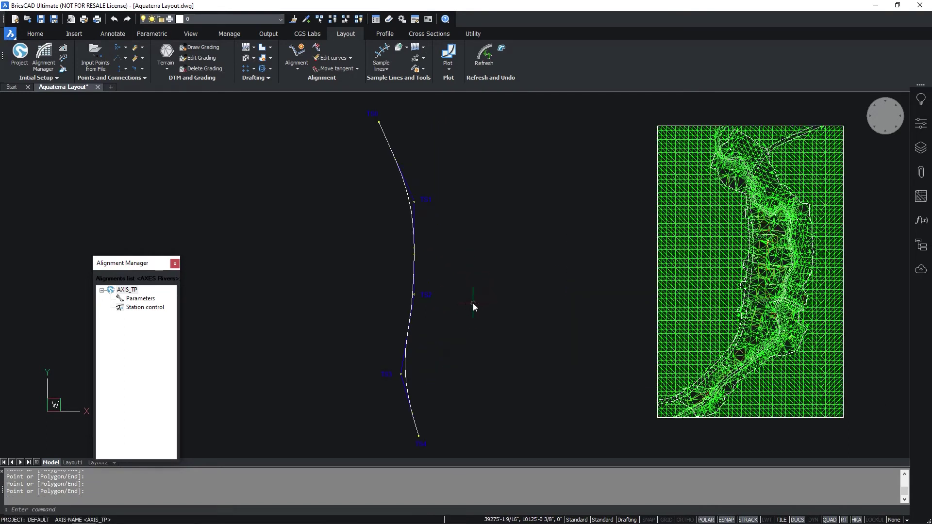
# Run Move PI on the AXIS_TP tangent polygon, then switch to Erase PI
pyautogui.click(331, 59)
pyautogui.click(352, 57)
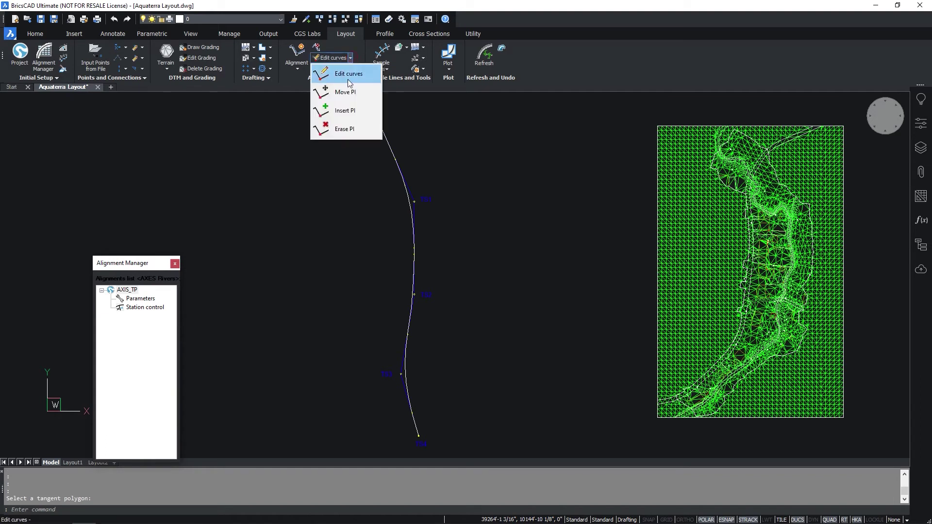
pyautogui.click(347, 93)
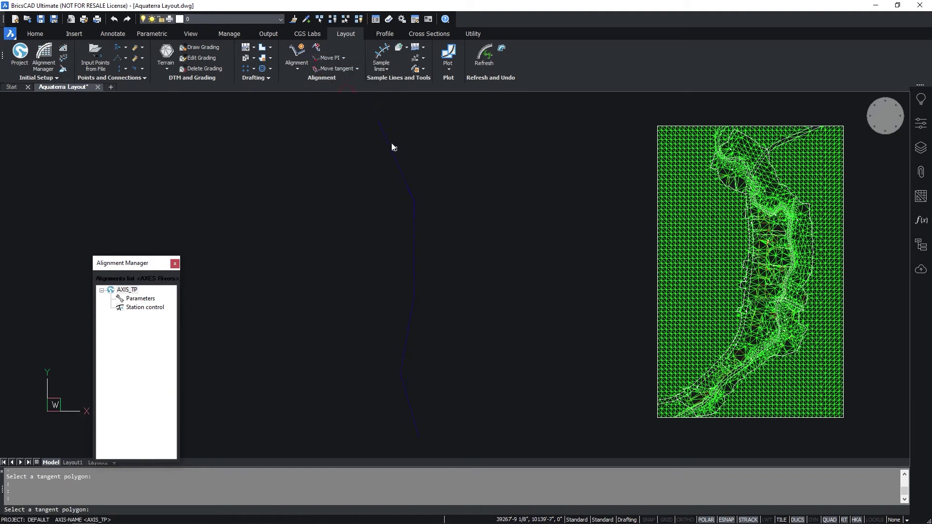
pyautogui.click(416, 200)
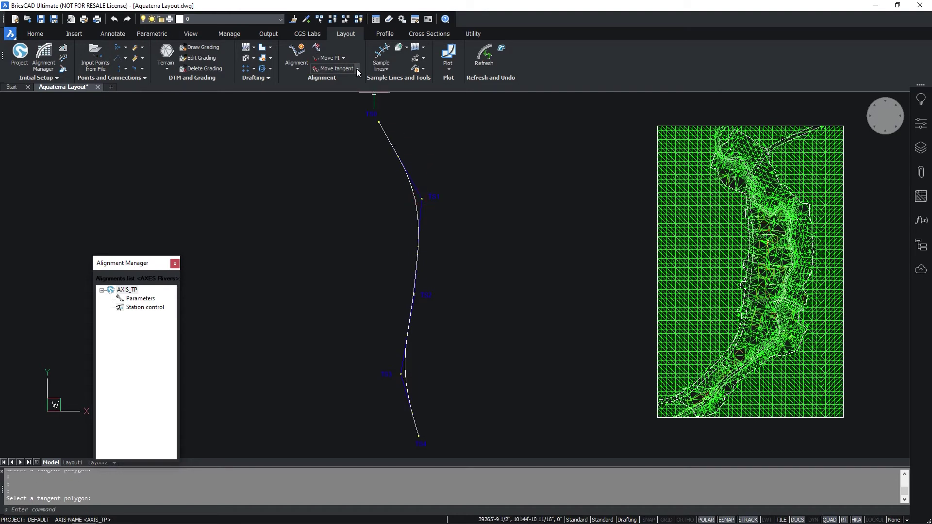
pyautogui.click(343, 57)
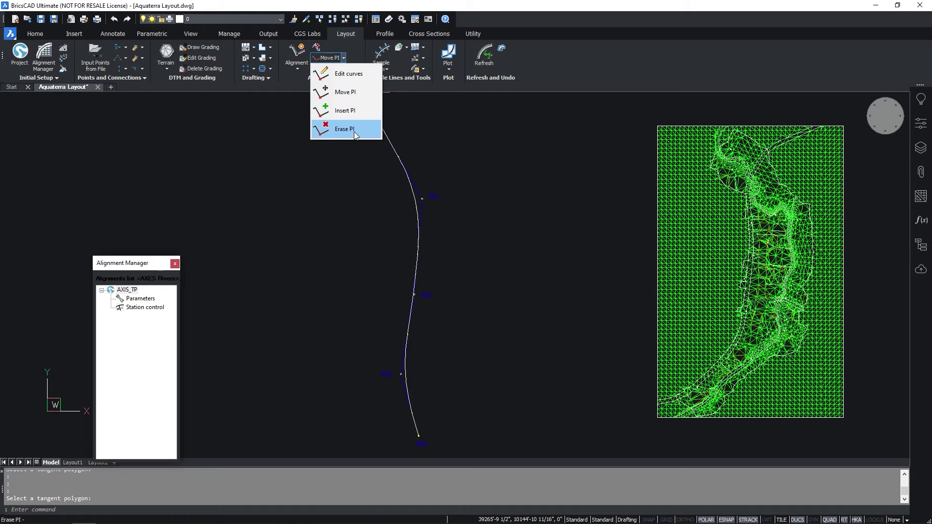
pyautogui.click(354, 132)
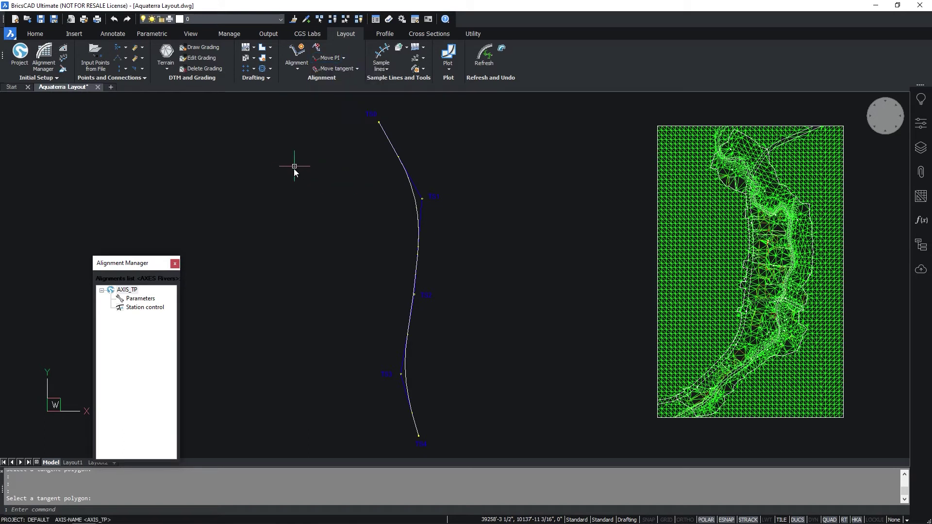
pyautogui.scroll(-5, 288, 167)
pyautogui.scroll(2, 448, 184)
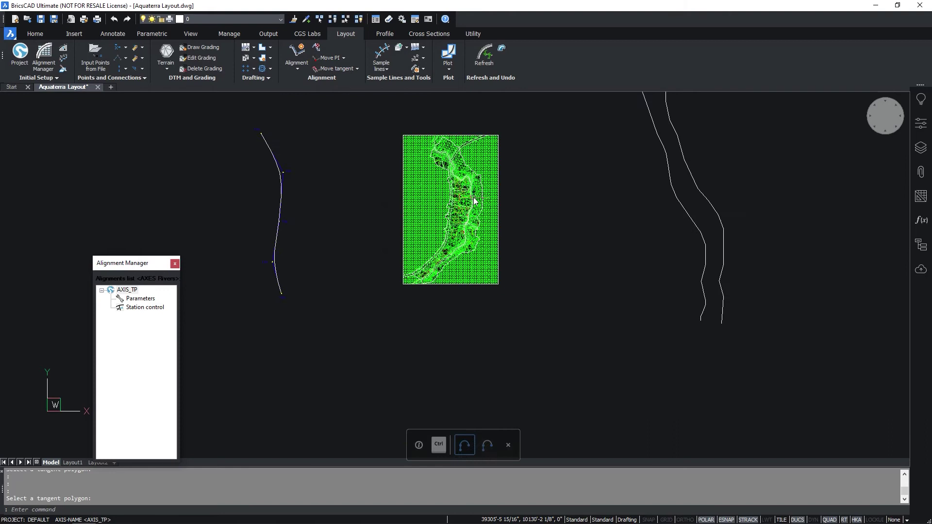
pyautogui.scroll(3, 448, 184)
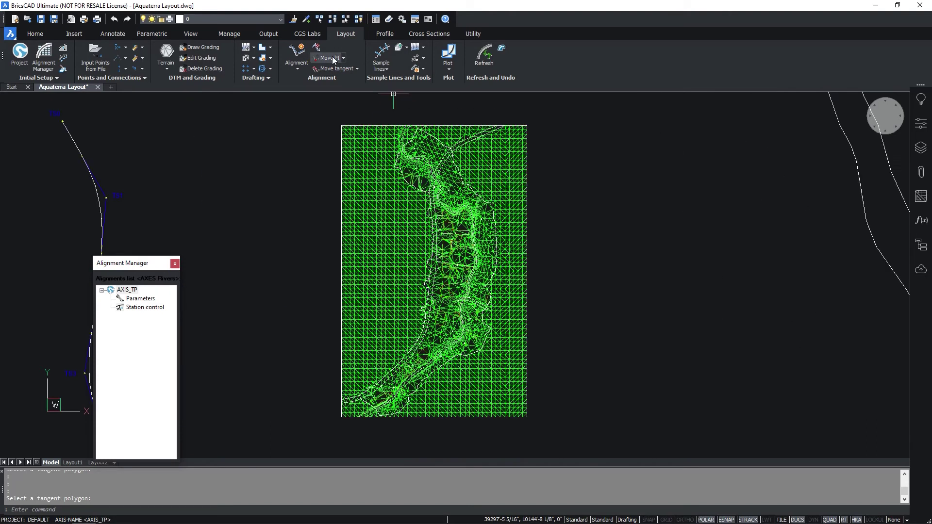
# Turn off Triangles in the Create surface settings and apply the change
pyautogui.click(166, 53)
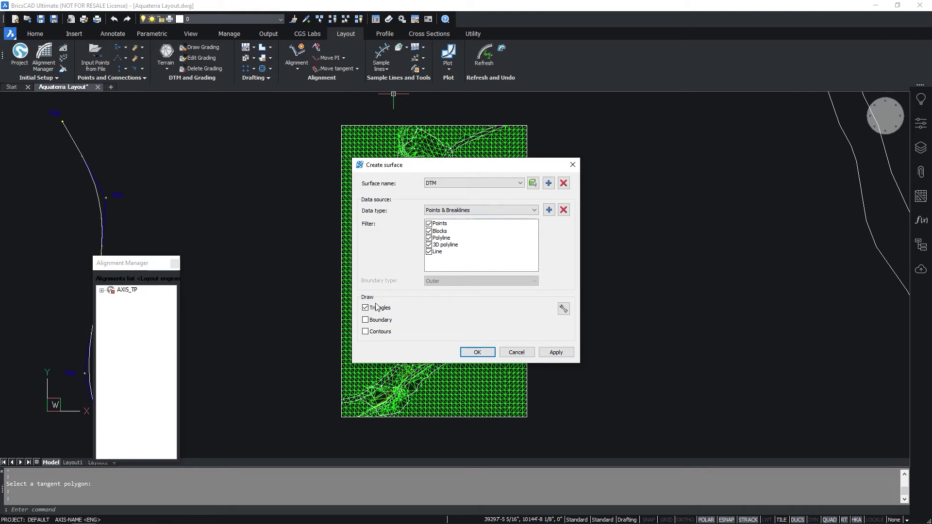
pyautogui.click(376, 309)
pyautogui.click(554, 354)
pyautogui.click(478, 352)
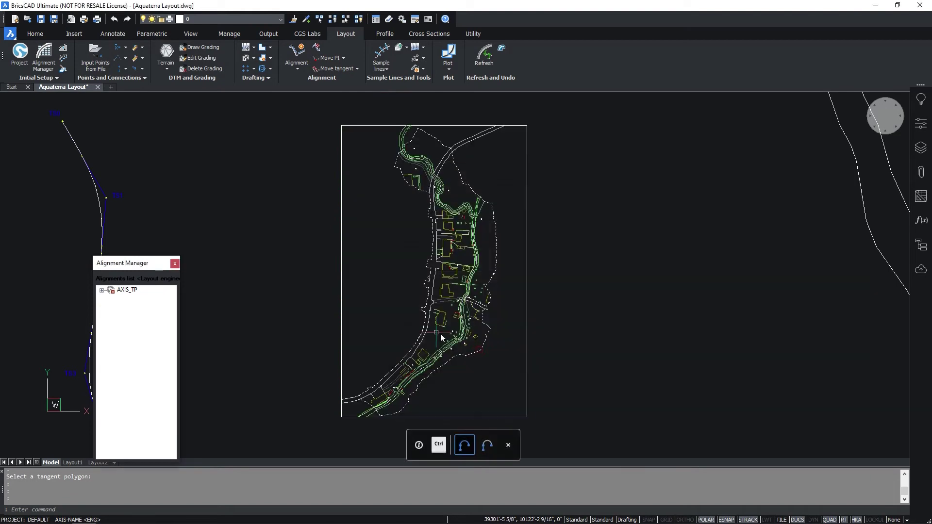
pyautogui.click(126, 290)
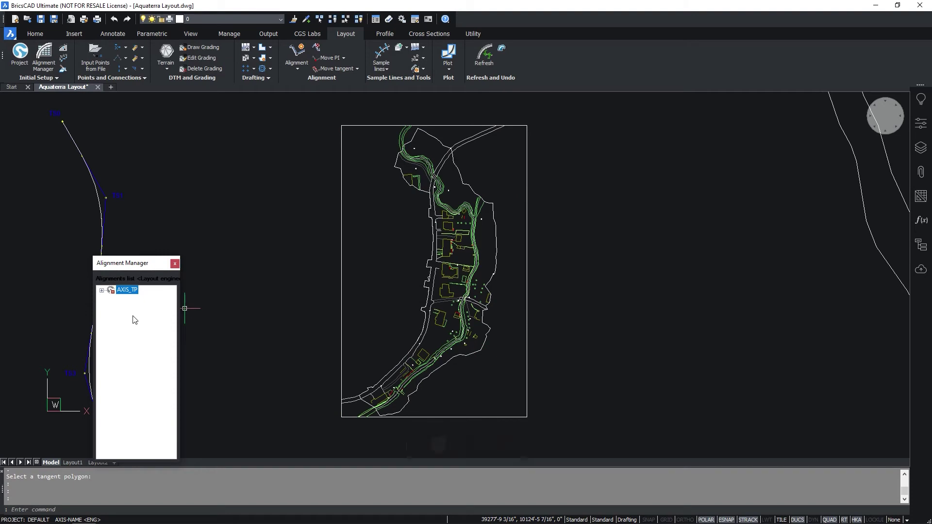
# Add a New Axis from the Alignment Manager list, named RIVER and draped to DTM
pyautogui.click(175, 262)
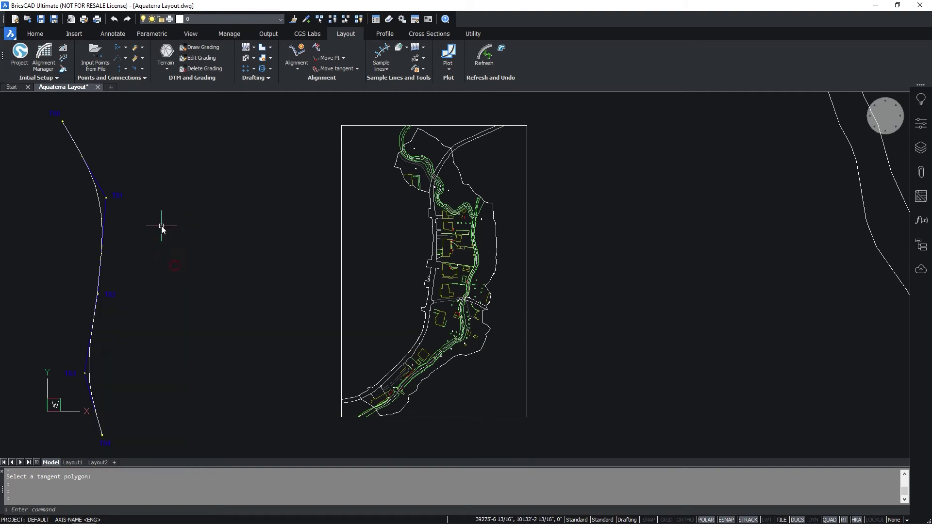
pyautogui.click(44, 57)
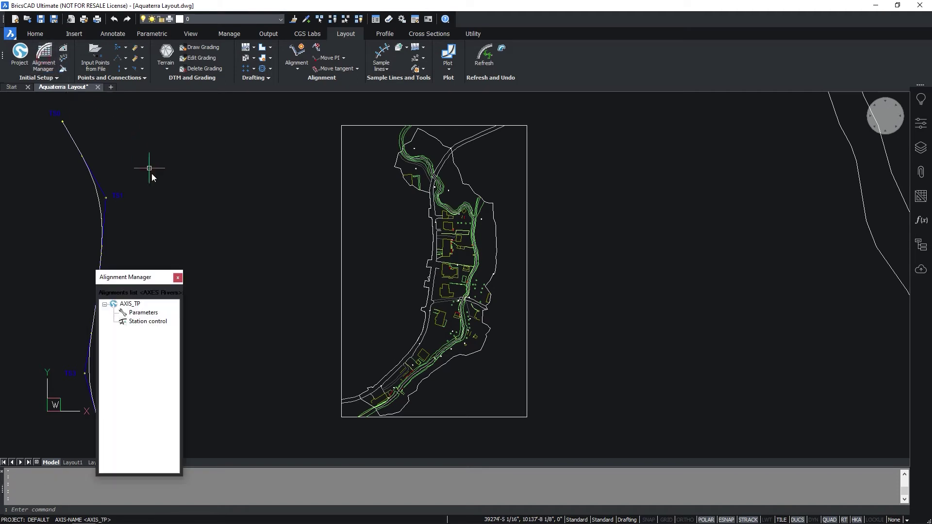
pyautogui.click(138, 358)
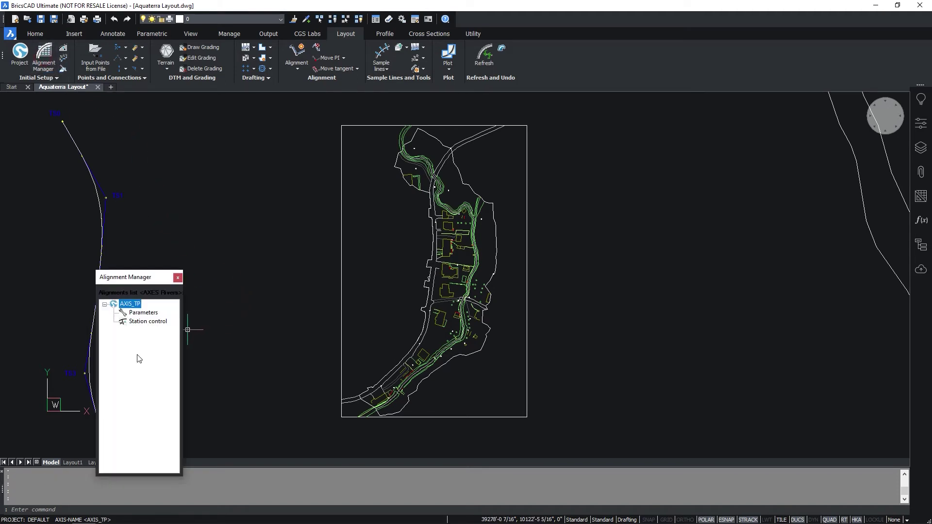
pyautogui.rightClick(135, 359)
pyautogui.click(153, 359)
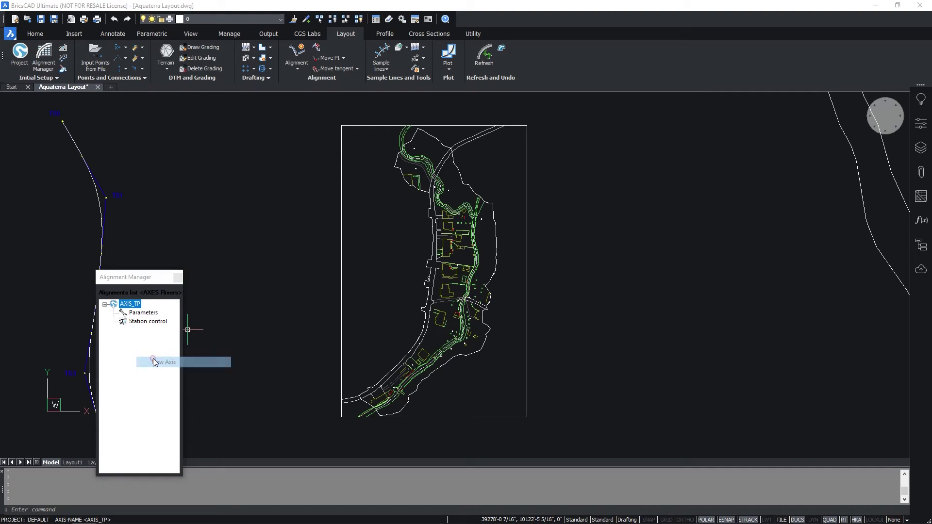
pyautogui.doubleClick(479, 208)
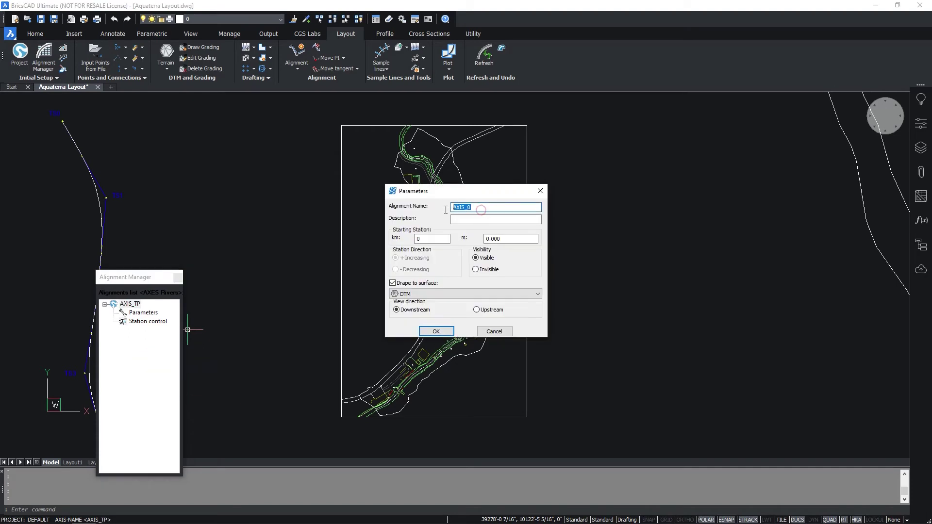
pyautogui.write('RIVER')
pyautogui.click(436, 334)
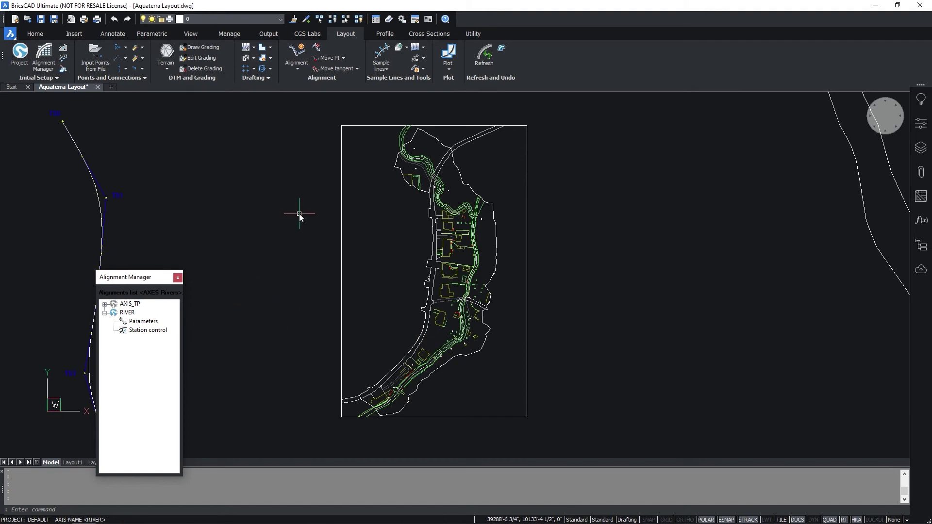
# Convert the river centreline polyline into the RIVER alignment with Polyline to Alignment
pyautogui.click(295, 70)
pyautogui.click(318, 103)
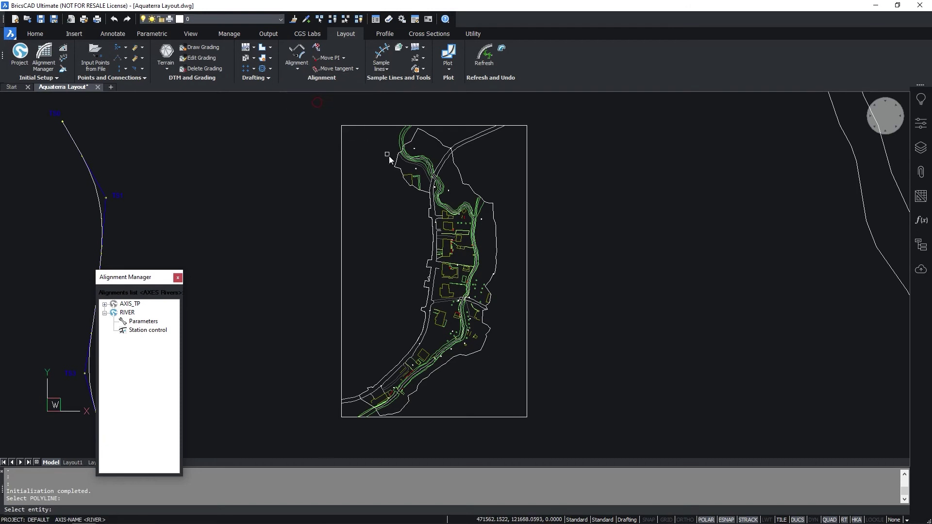
pyautogui.scroll(3, 434, 183)
pyautogui.scroll(2, 435, 183)
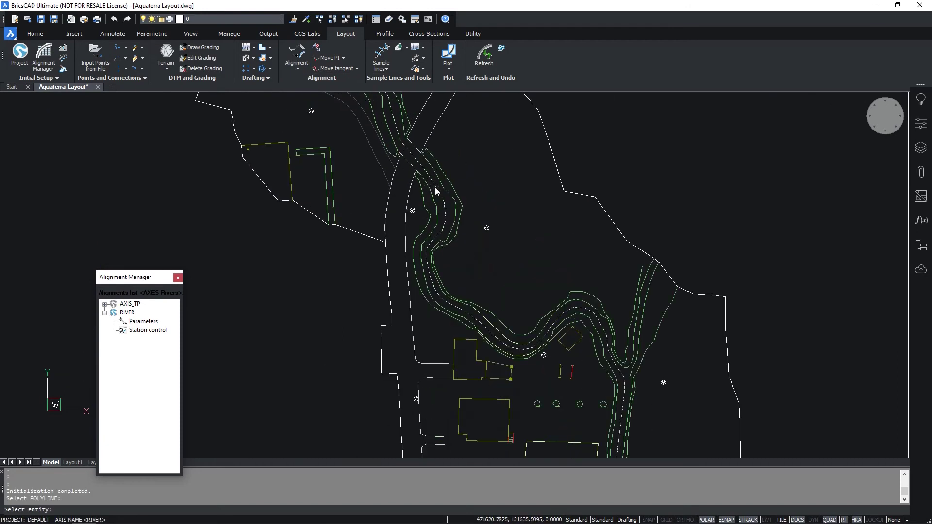
pyautogui.click(434, 187)
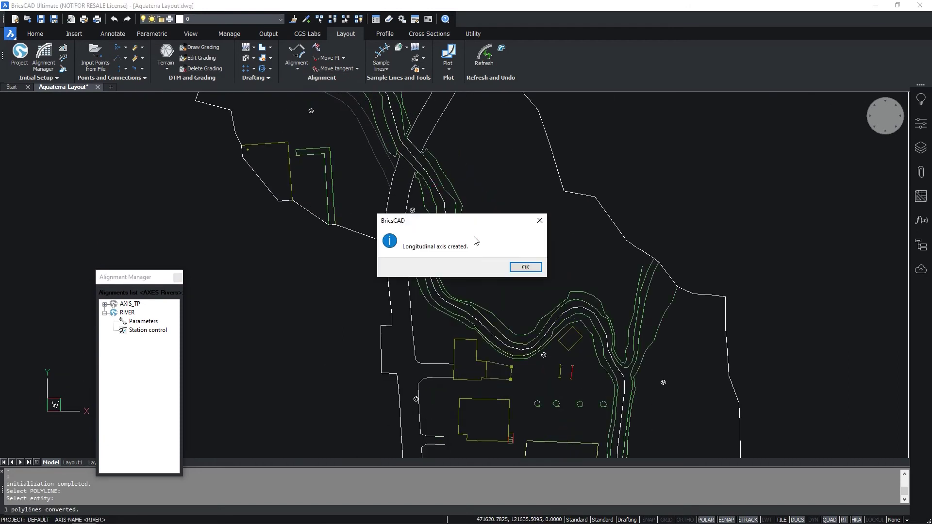
pyautogui.click(526, 268)
pyautogui.scroll(-2, 486, 209)
pyautogui.scroll(-1, 485, 210)
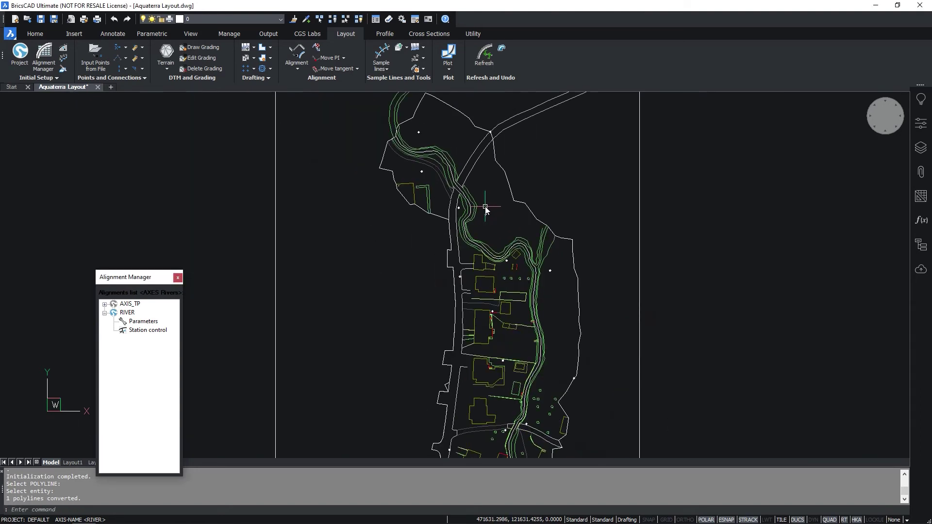
pyautogui.scroll(-1, 486, 208)
pyautogui.scroll(-1, 484, 207)
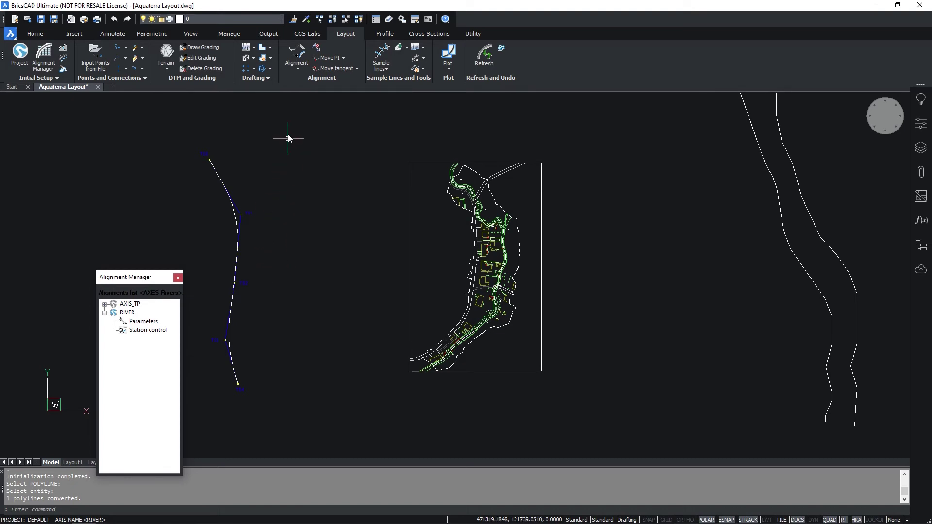
# Set up a Two strings best-fit alignment using the left and right river bank polylines
pyautogui.click(296, 64)
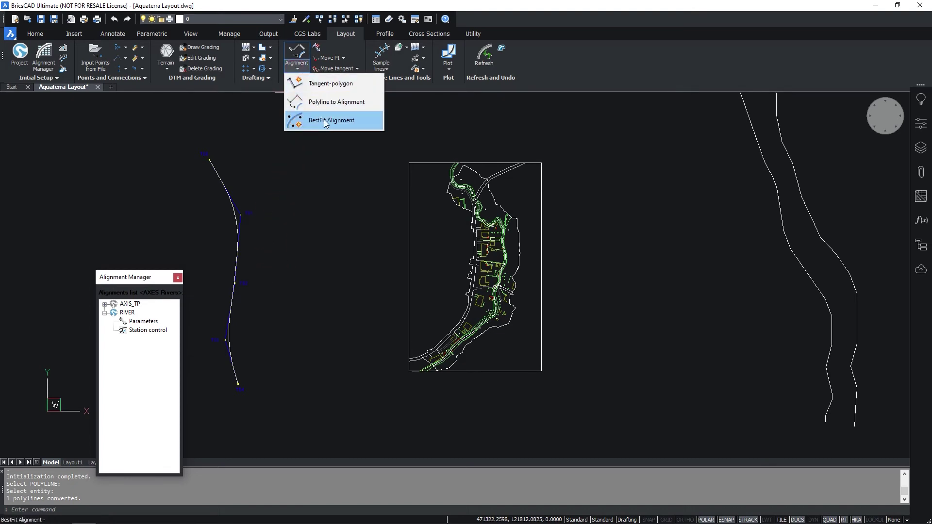
pyautogui.click(363, 124)
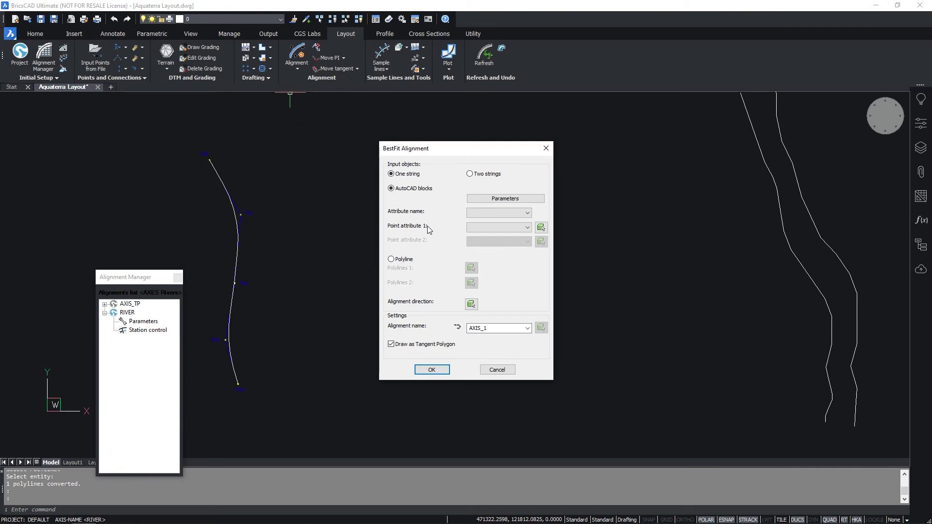
pyautogui.click(469, 174)
pyautogui.click(403, 260)
pyautogui.click(471, 268)
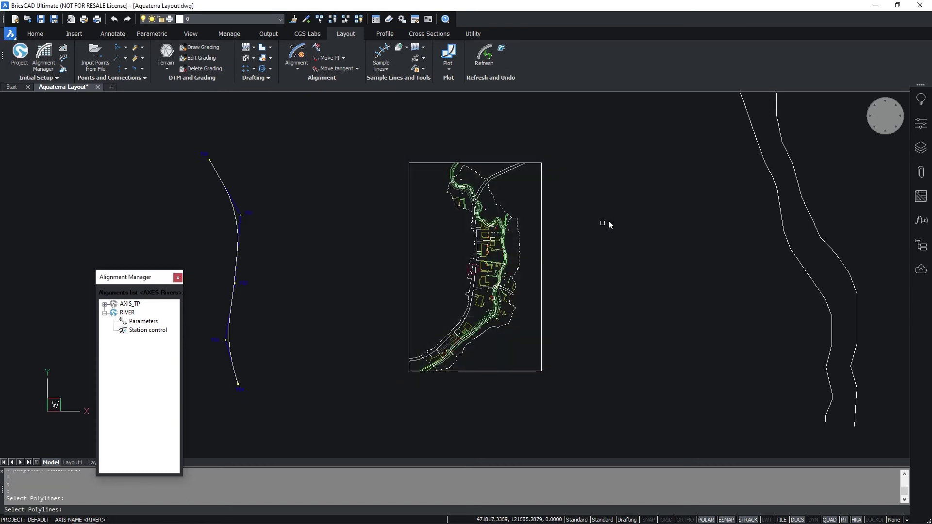
pyautogui.click(790, 249)
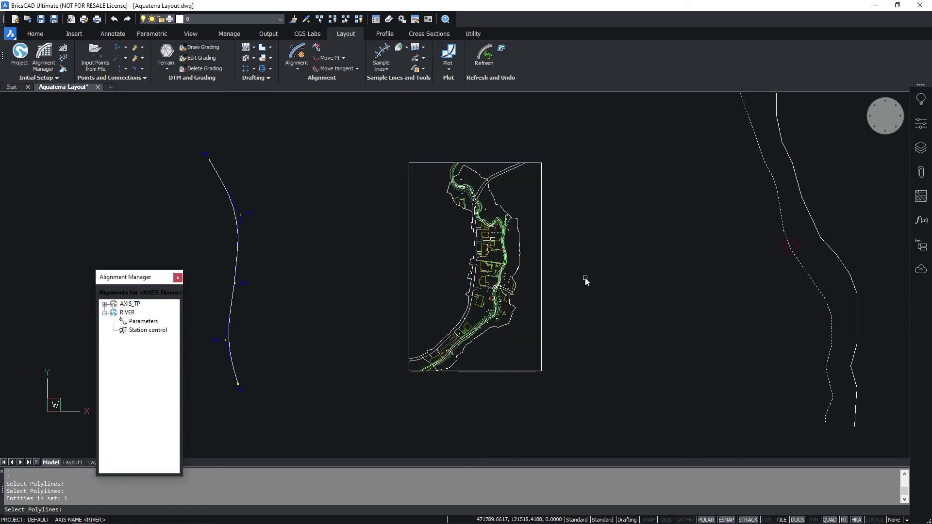
pyautogui.press('Return')
pyautogui.click(473, 286)
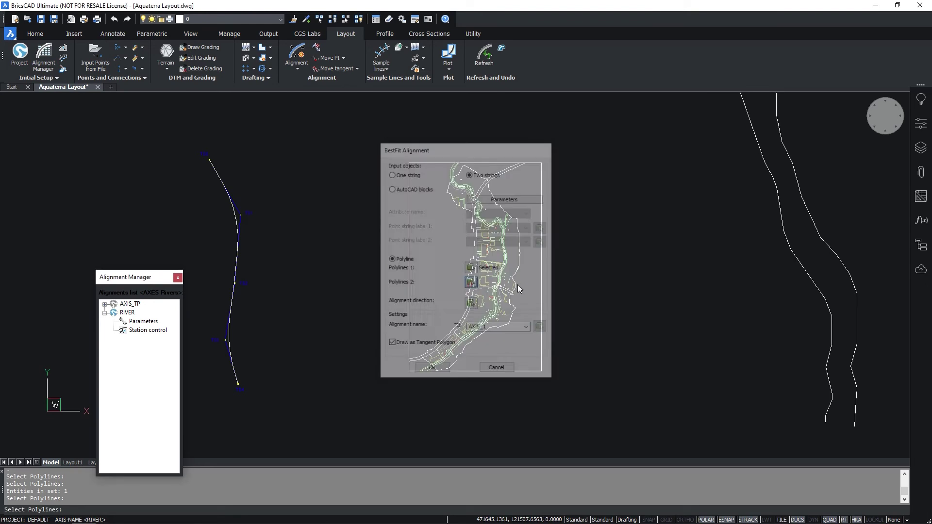
pyautogui.click(819, 231)
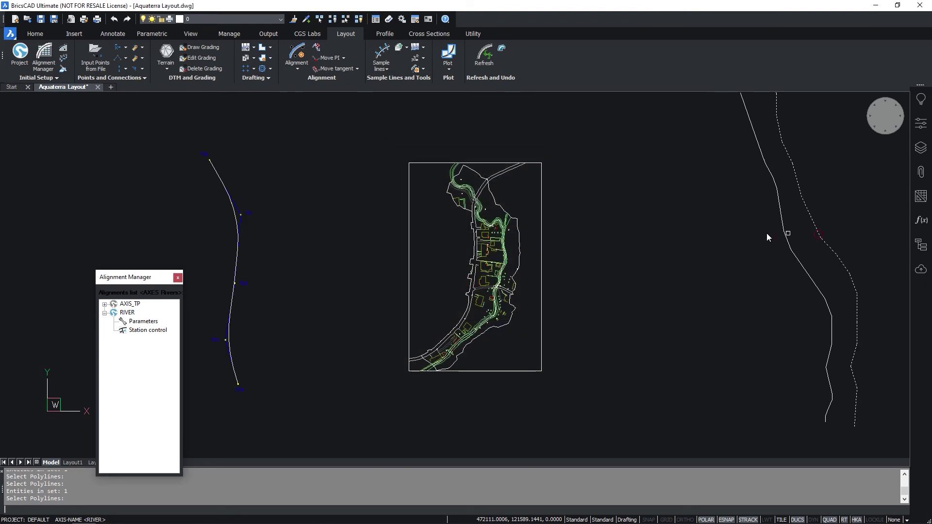
pyautogui.press('Return')
# Pick two direction points, rename AXIS_1 to AXIS_BF, and create the alignment
pyautogui.click(471, 304)
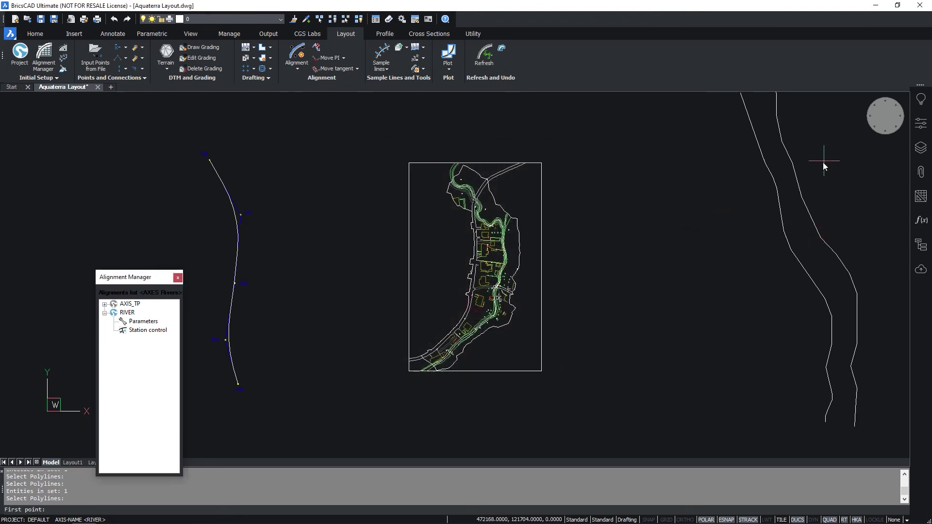
pyautogui.click(827, 155)
pyautogui.click(840, 218)
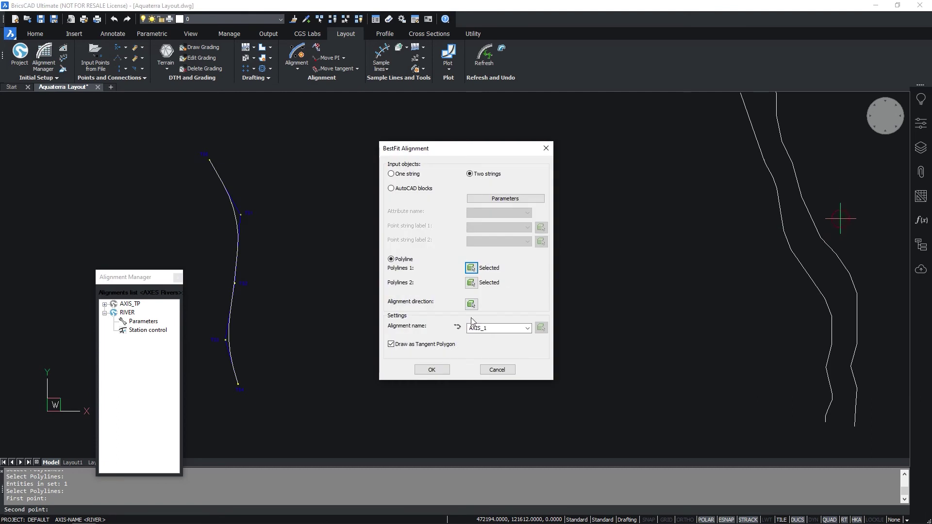
pyautogui.doubleClick(492, 328)
pyautogui.click(491, 327)
pyautogui.write('BF')
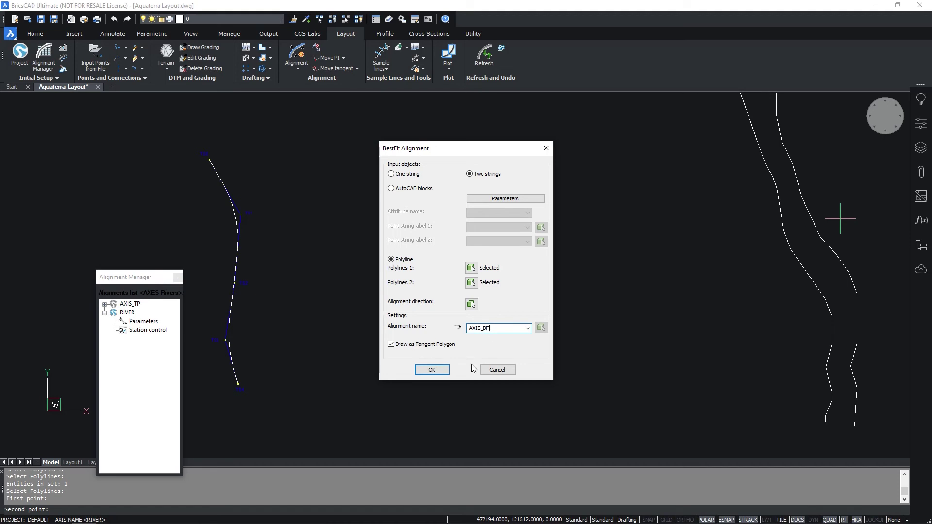
pyautogui.click(435, 370)
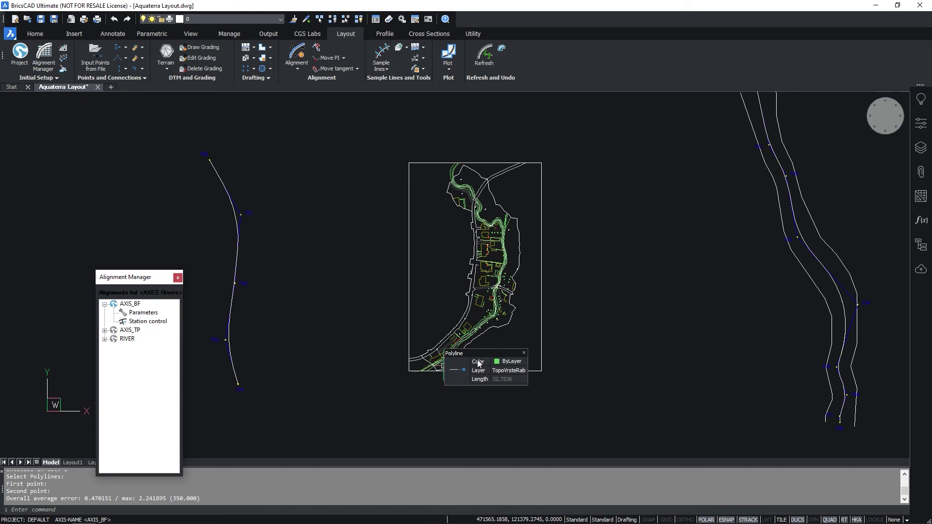
pyautogui.scroll(-3, 398, 357)
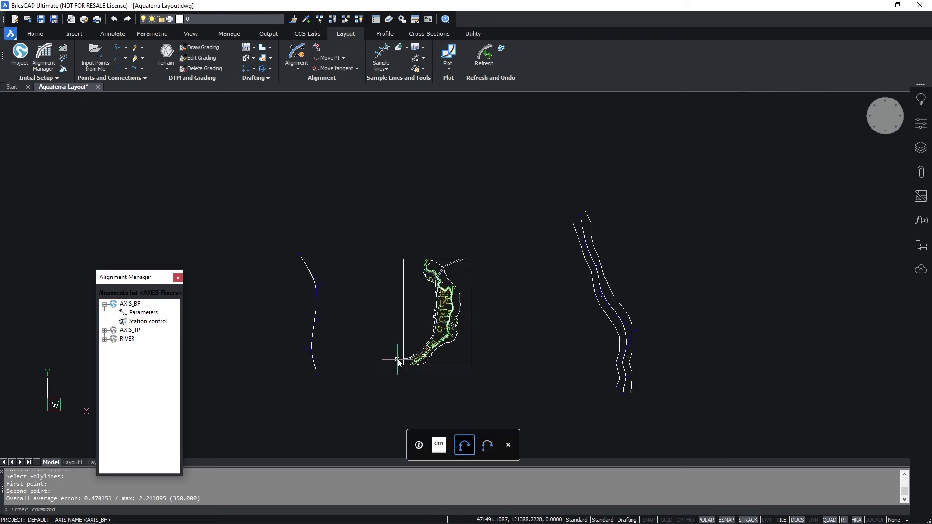
pyautogui.scroll(2, 637, 316)
pyautogui.scroll(1, 637, 316)
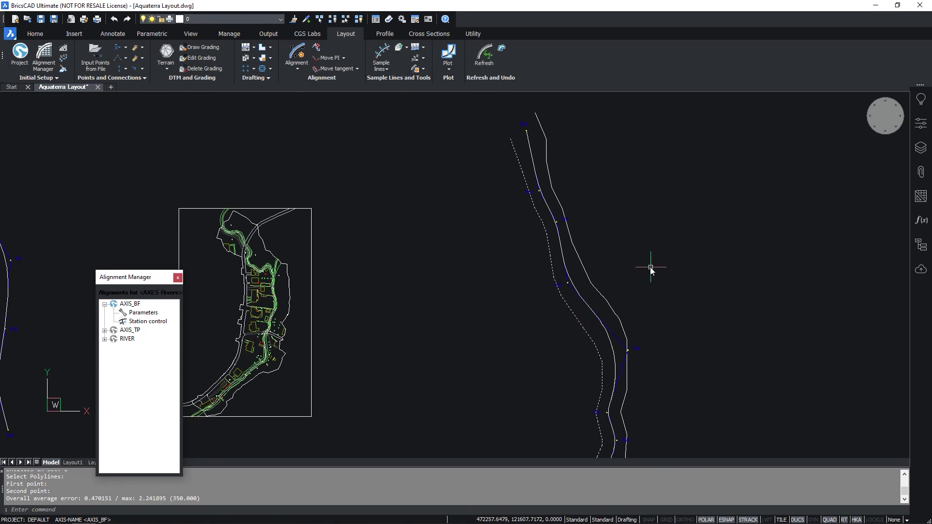
pyautogui.scroll(-2, 681, 257)
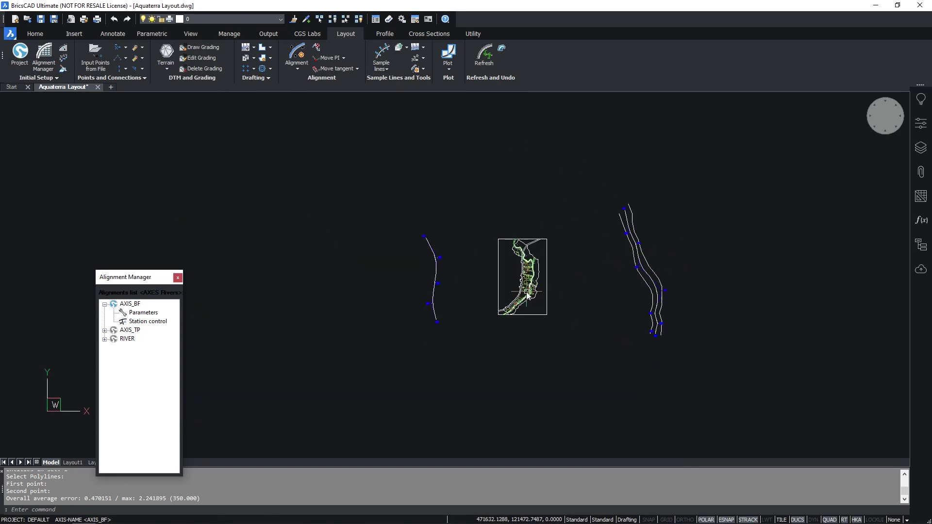
pyautogui.scroll(1, 521, 291)
pyautogui.scroll(1, 550, 249)
pyautogui.scroll(1, 549, 250)
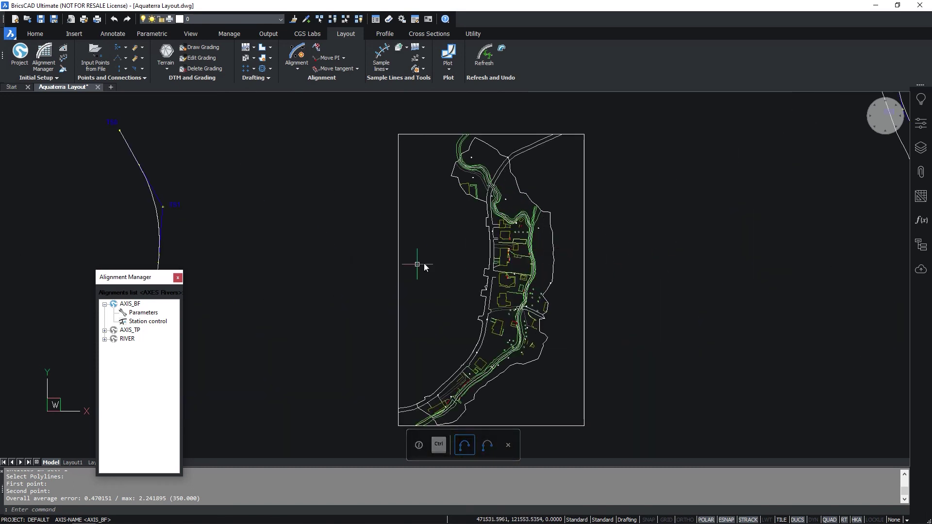
# Set RIVER as the Active Axis in the Alignment Manager
pyautogui.click(135, 305)
pyautogui.click(125, 339)
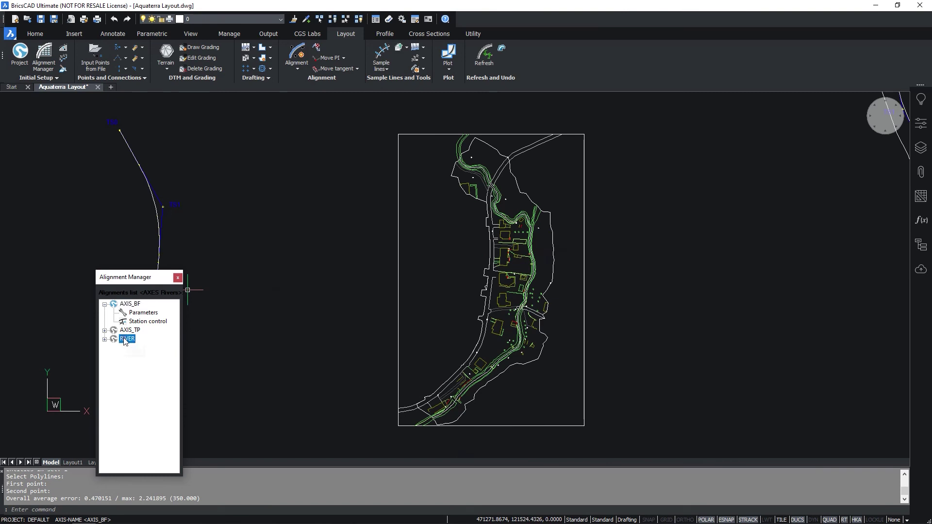
pyautogui.rightClick(126, 341)
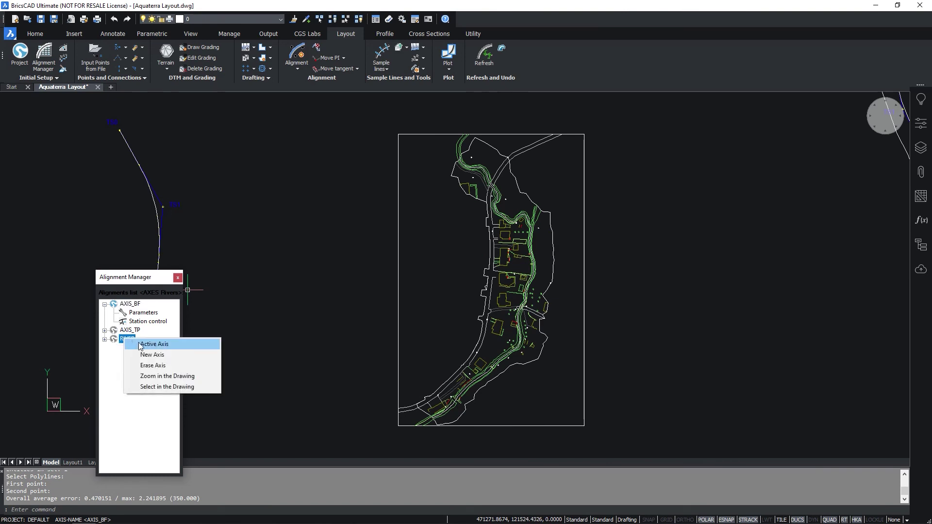
pyautogui.click(140, 345)
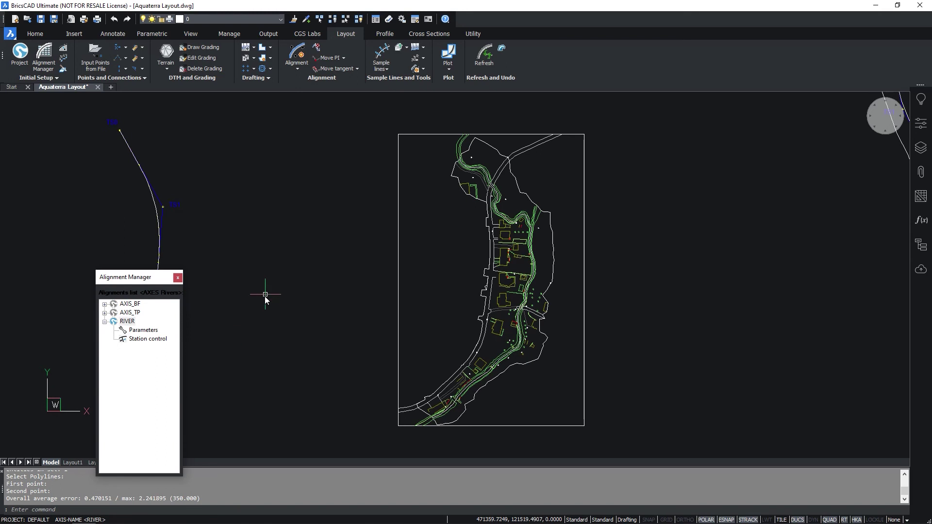
# Draw sample lines from station 5 to 405, without an end-point line, 10 m each side
pyautogui.click(382, 55)
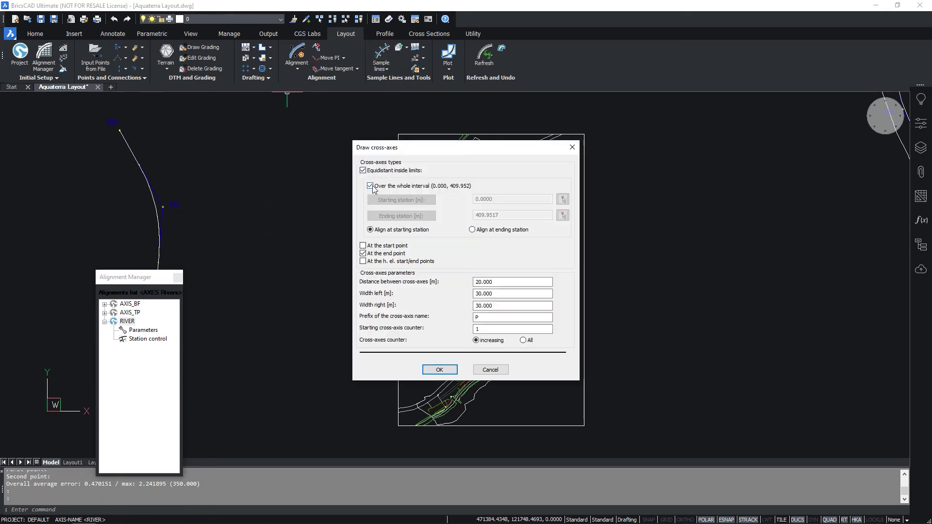
pyautogui.click(371, 187)
pyautogui.doubleClick(498, 198)
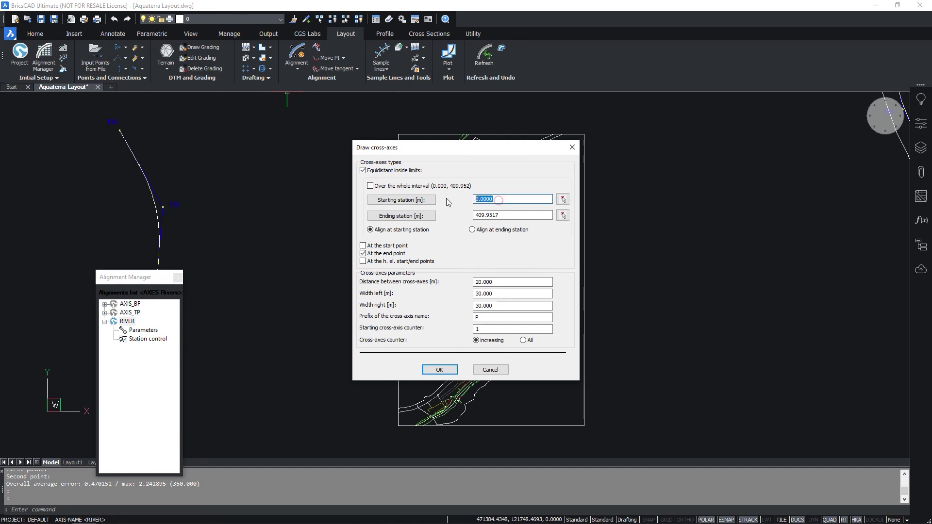
pyautogui.write('5')
pyautogui.doubleClick(480, 215)
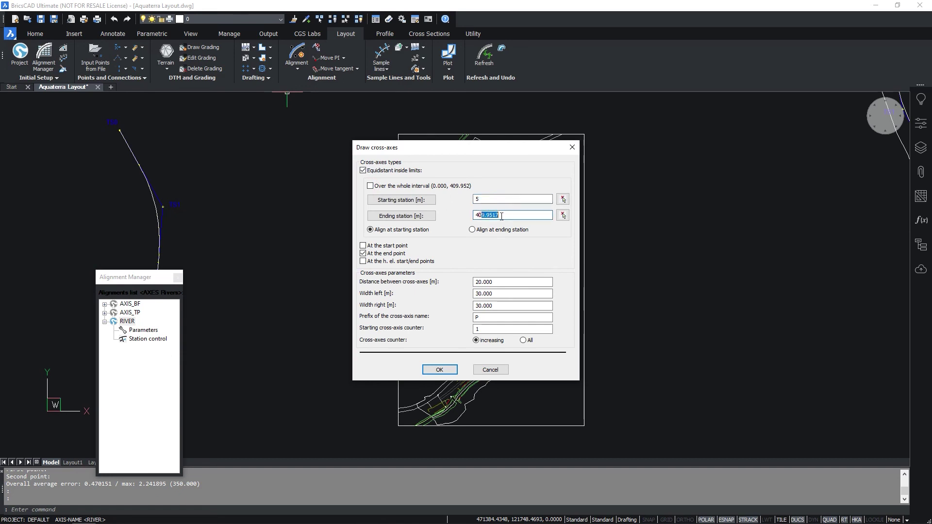
pyautogui.write('405')
pyautogui.click(479, 294)
pyautogui.doubleClick(479, 294)
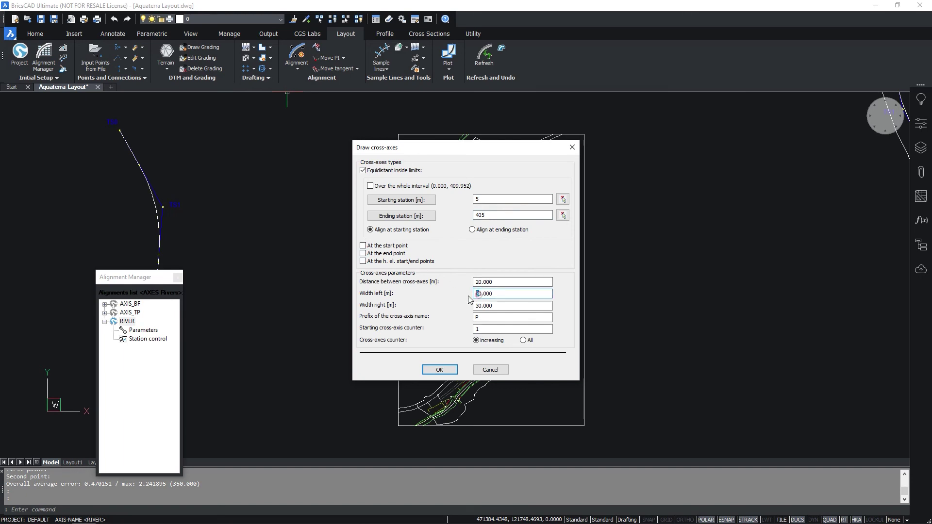
pyautogui.write('10')
pyautogui.click(470, 304)
pyautogui.click(452, 369)
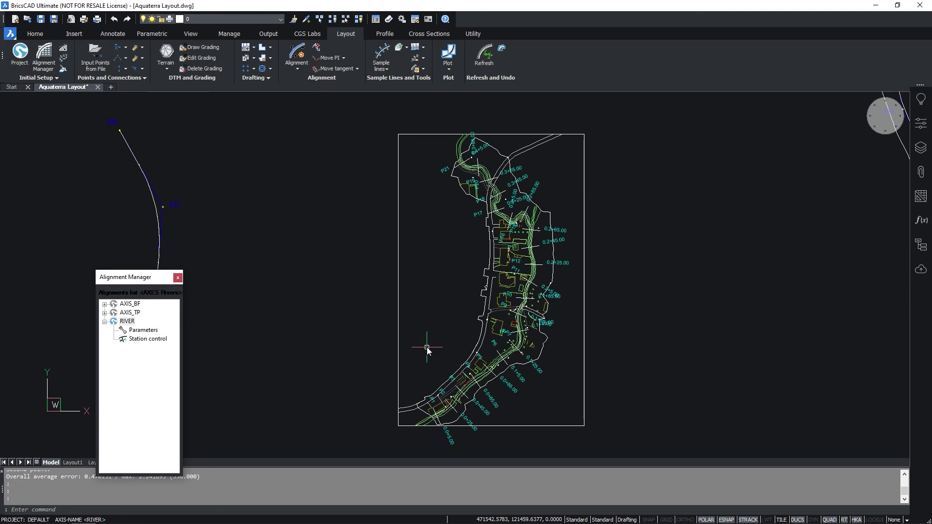
# After checking the RIVER alignment parameters, drape its sample lines onto DTM and orbit to inspect
pyautogui.doubleClick(144, 330)
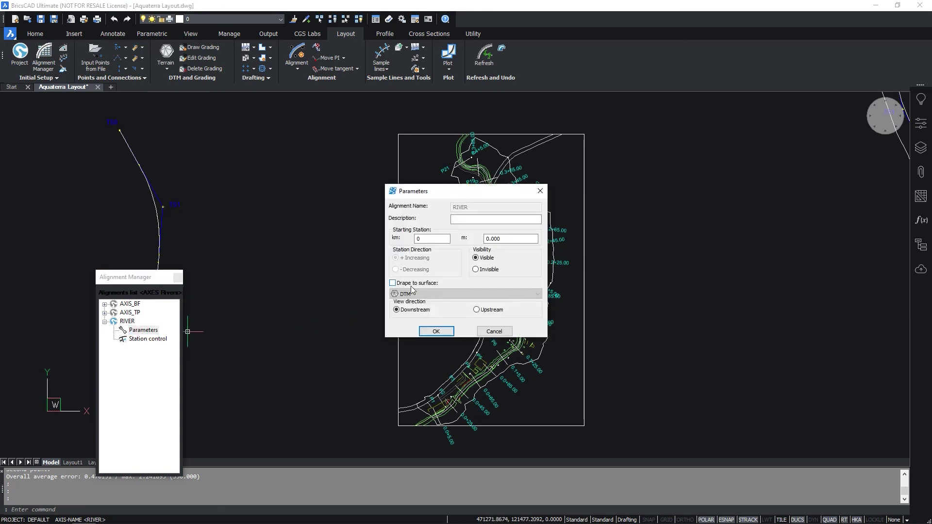
pyautogui.click(438, 329)
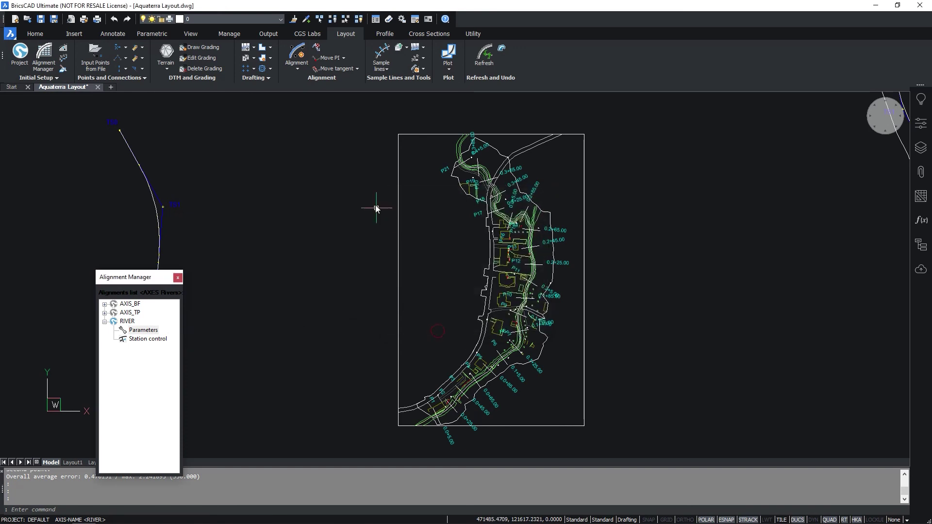
pyautogui.click(397, 50)
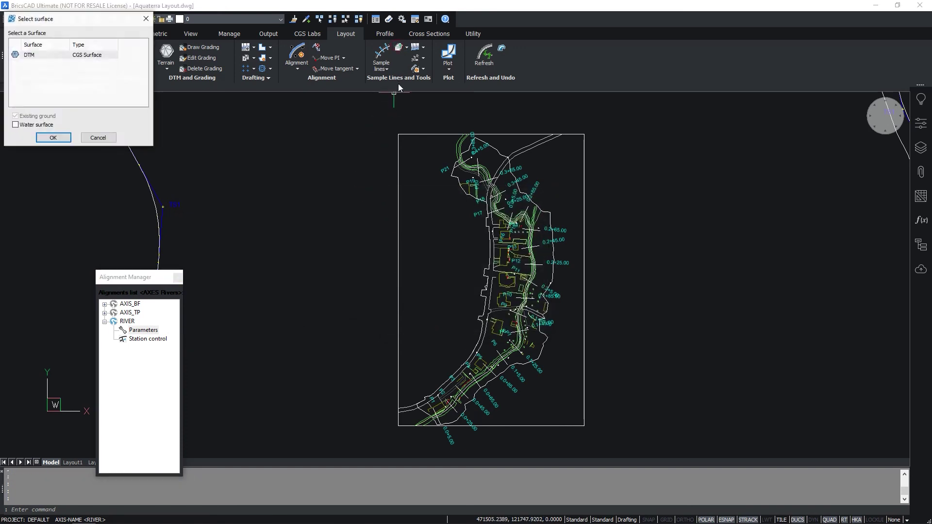
pyautogui.click(59, 142)
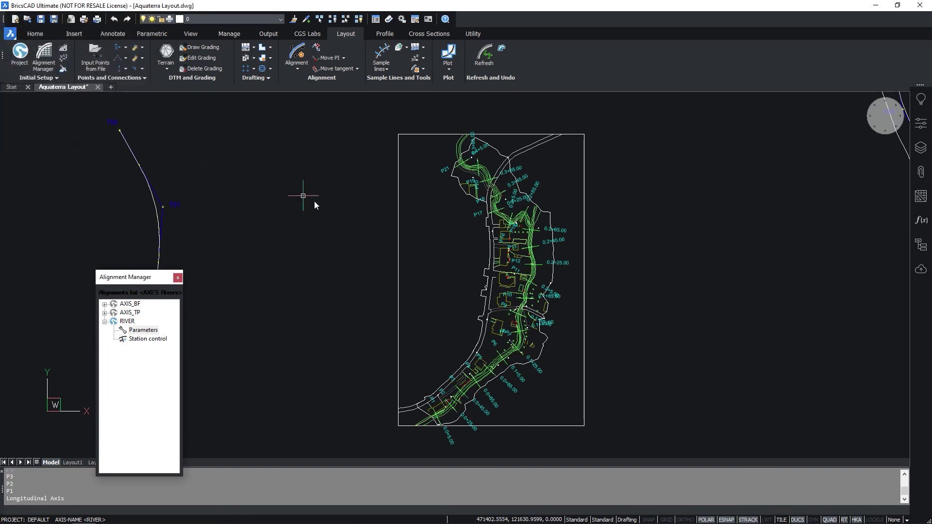
pyautogui.keyDown('shift'); pyautogui.moveTo(455, 339); pyautogui.dragTo(479, 291, button='middle'); pyautogui.keyUp('shift')
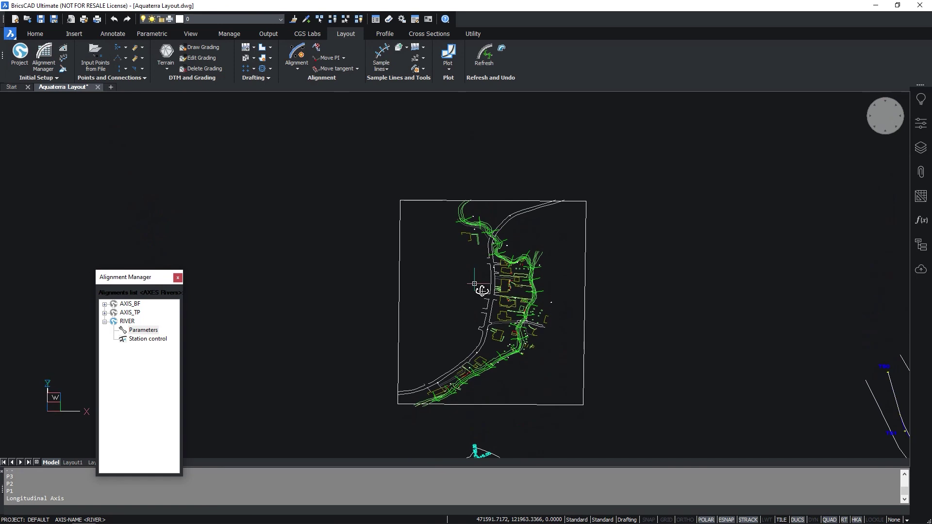